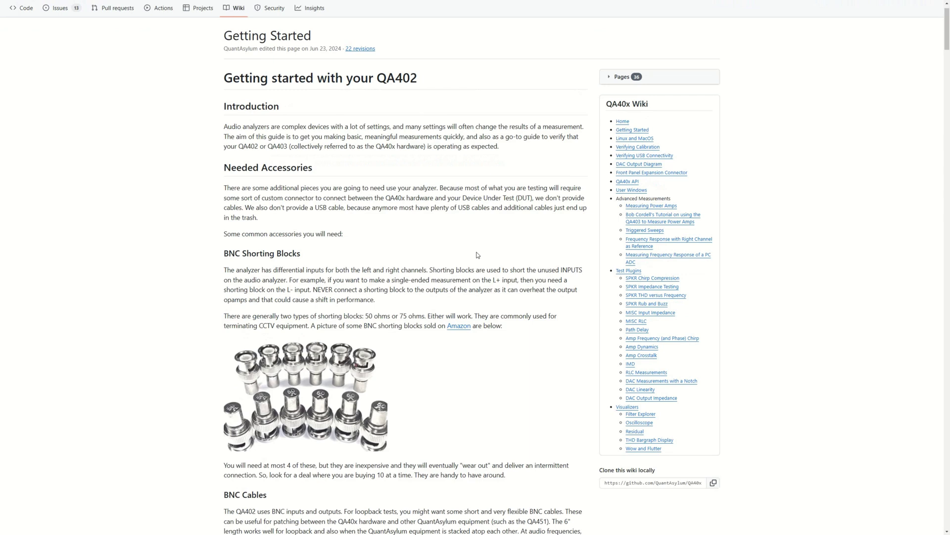
# Scroll the Getting Started wiki page past the cable sections to 'Connecting the QA40x' and its annotated screenshot
pyautogui.scroll(-4, 477, 254)
pyautogui.scroll(-7, 472, 194)
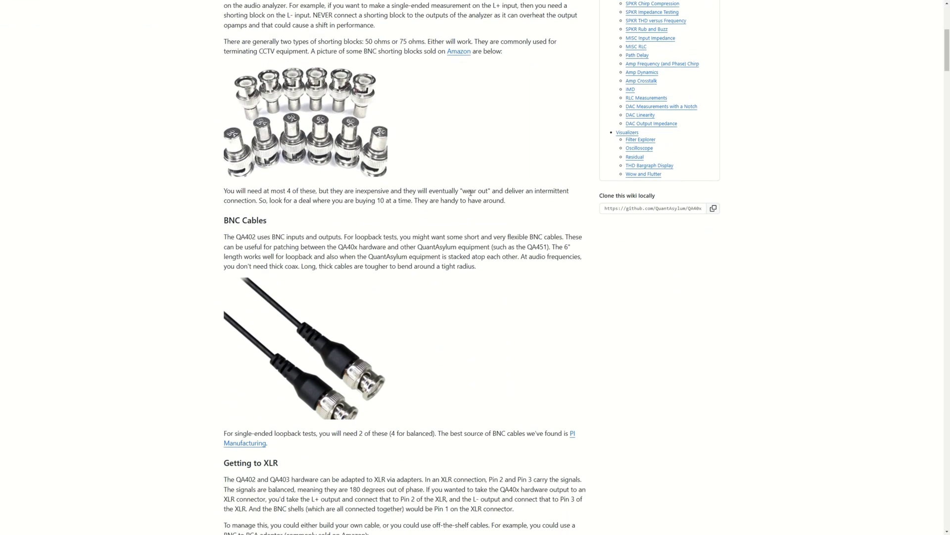
pyautogui.scroll(-5, 470, 197)
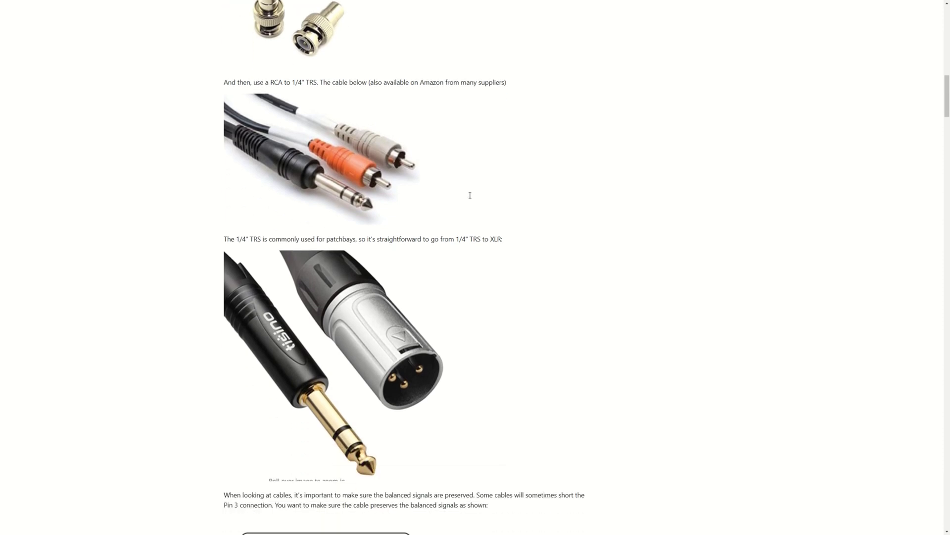
pyautogui.scroll(-6, 470, 198)
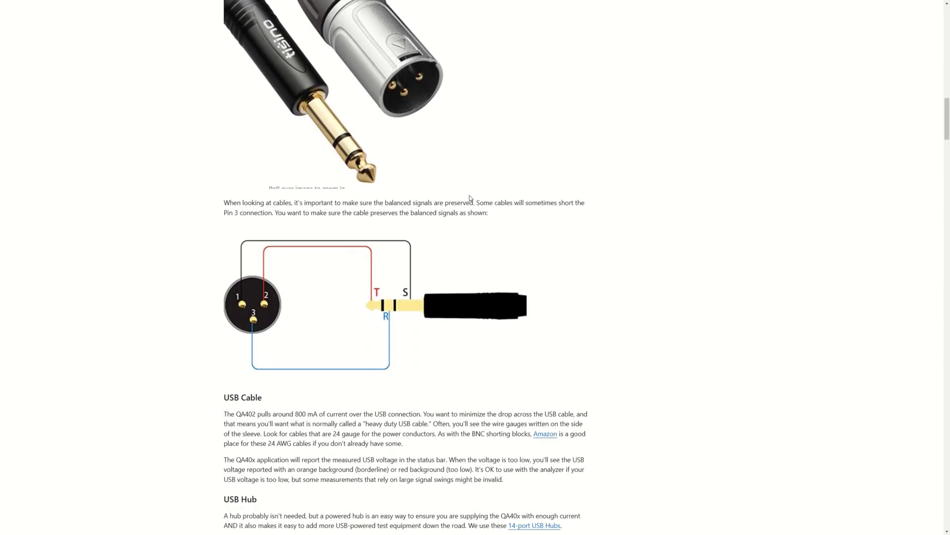
pyautogui.scroll(-5, 470, 196)
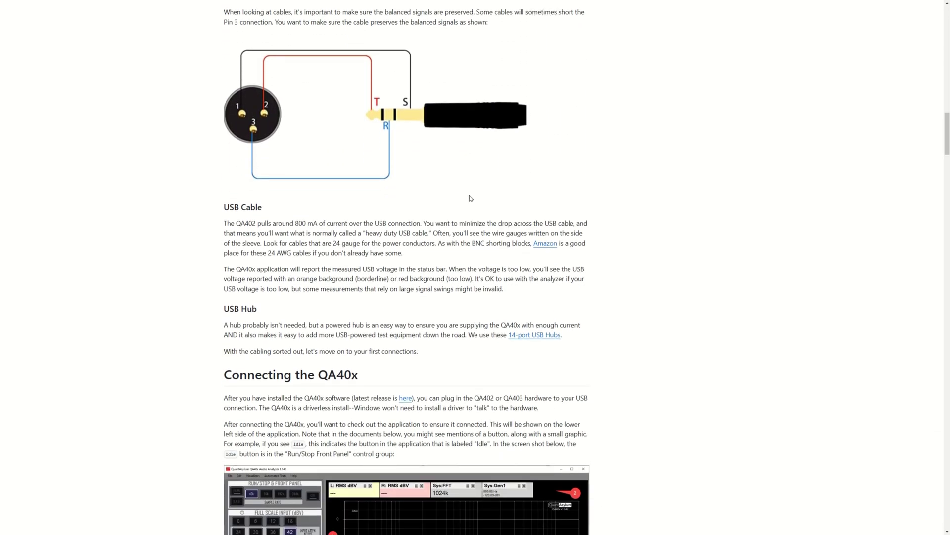
pyautogui.scroll(-4, 470, 198)
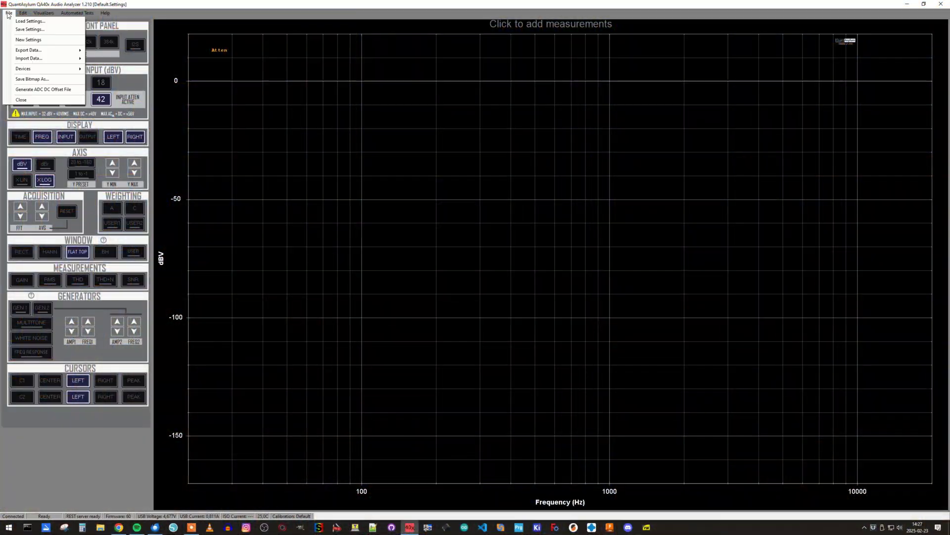
# Turn on GEN1, start acquiring the live spectrum and raise the FFT size to 128k
pyautogui.click(16, 39)
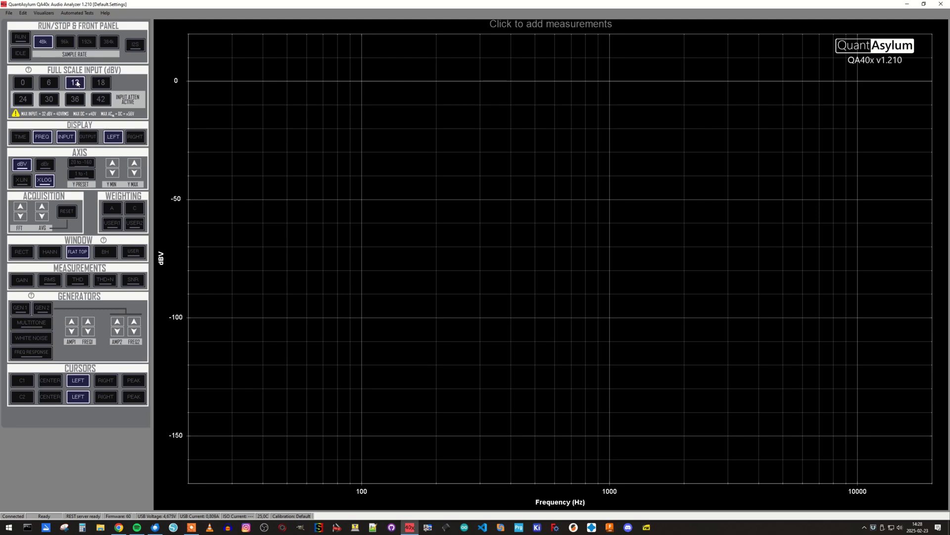
pyautogui.click(21, 308)
pyautogui.click(20, 40)
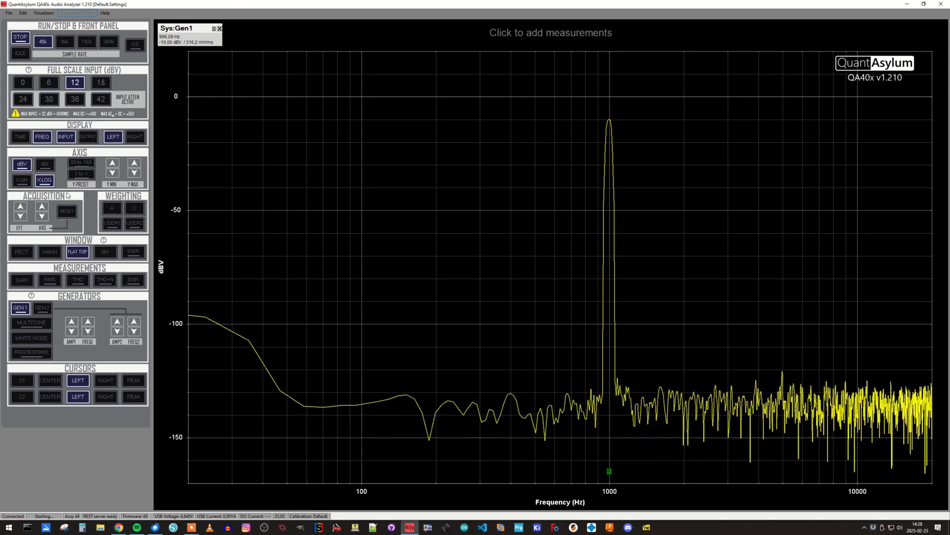
pyautogui.click(20, 207)
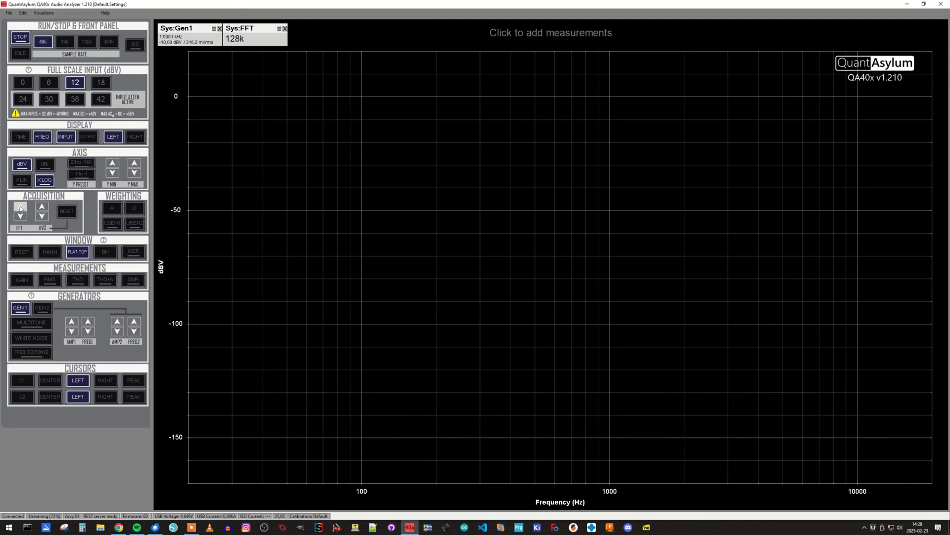
# Add left-channel THD and THD+N % readouts, then mark the 1 kHz and 13 kHz peaks
pyautogui.click(500, 34)
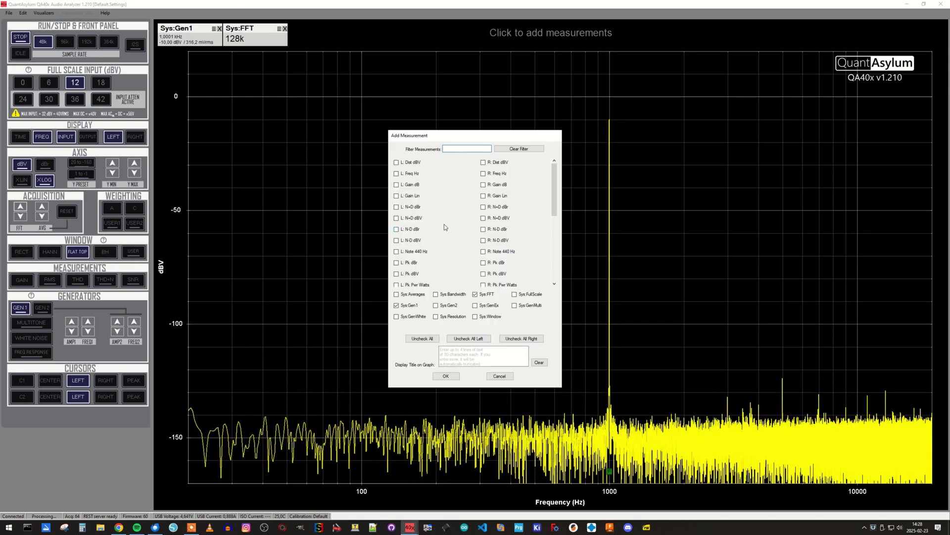
pyautogui.scroll(-3, 444, 227)
pyautogui.click(396, 252)
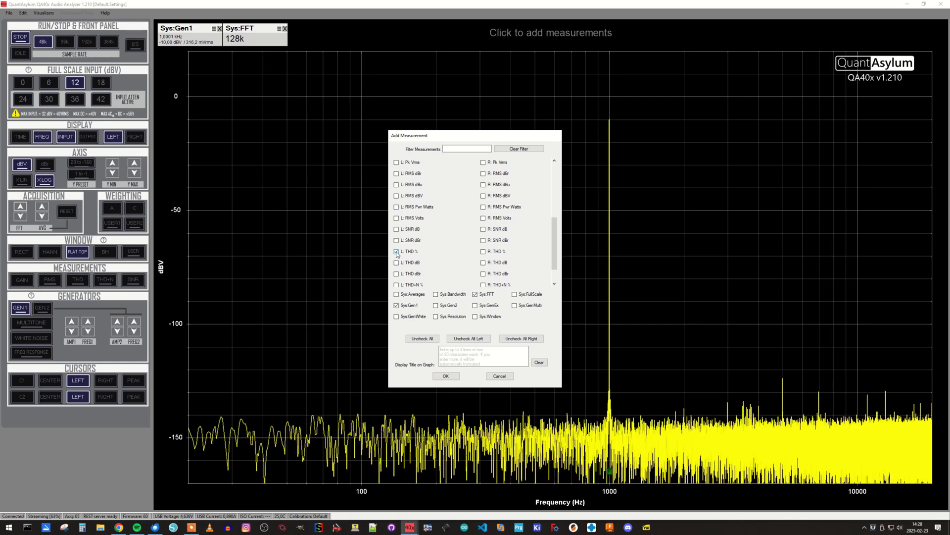
pyautogui.scroll(-1, 439, 261)
pyautogui.click(397, 259)
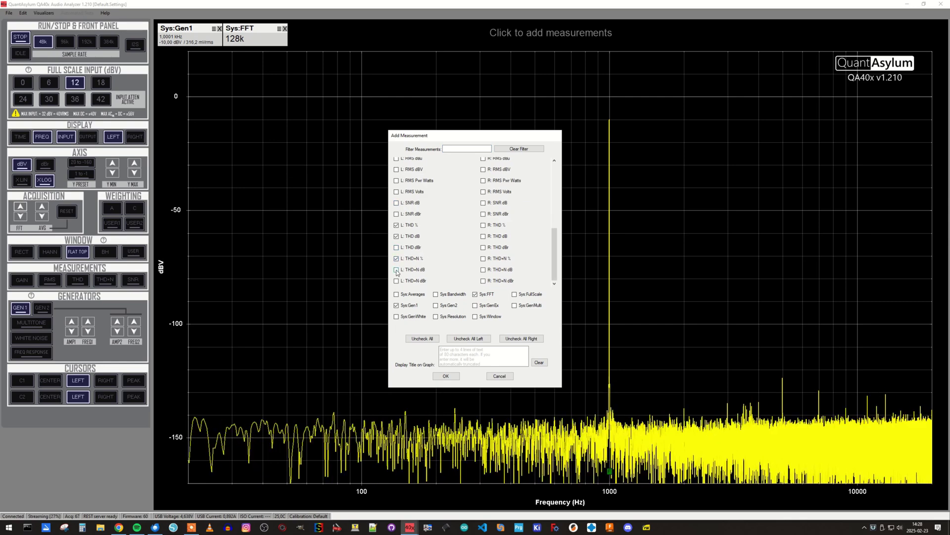
pyautogui.click(439, 375)
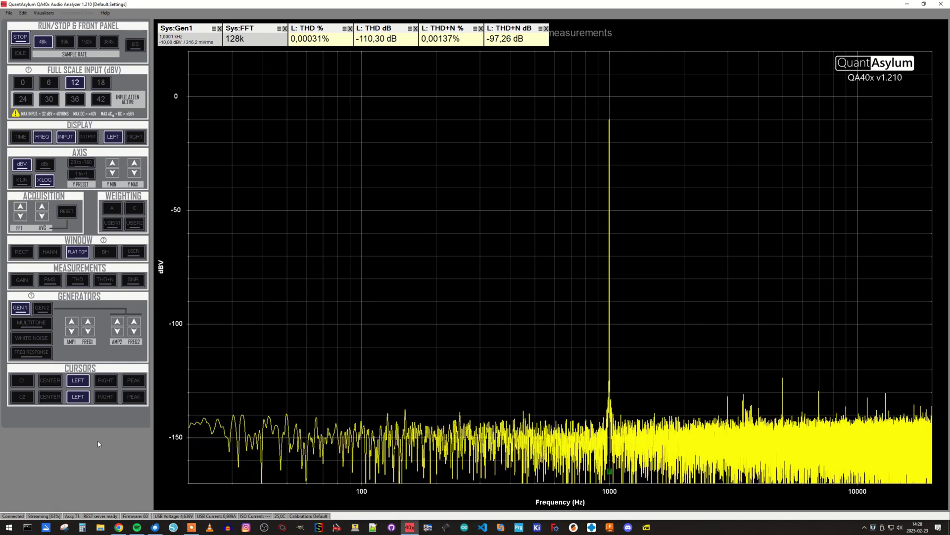
pyautogui.click(621, 119)
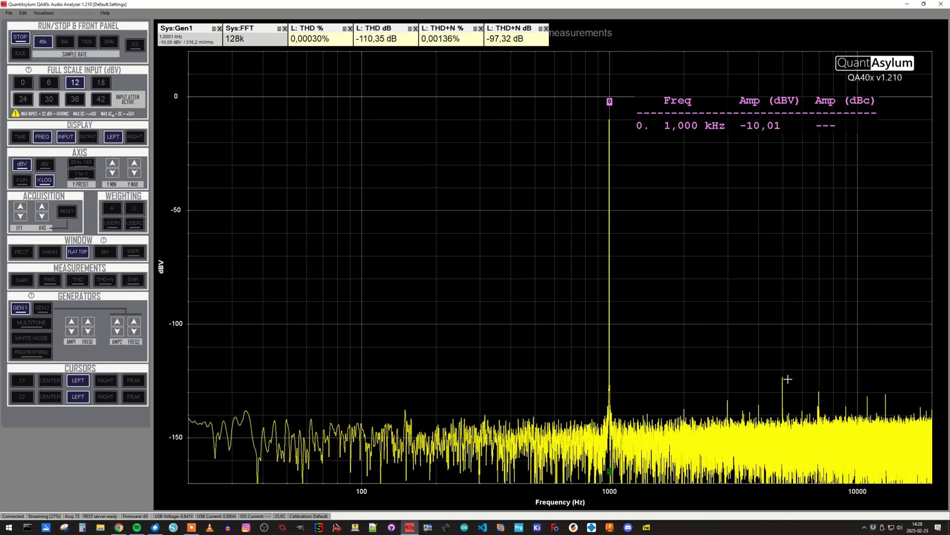
pyautogui.click(886, 395)
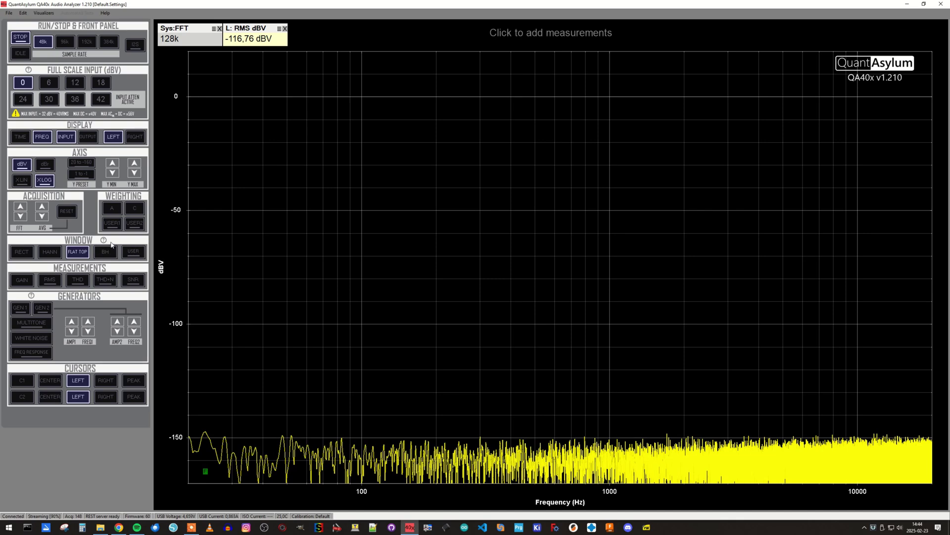
# Apply A-weighting to the left-channel noise measurement, reading about -118.86 dBV RMS
pyautogui.click(113, 208)
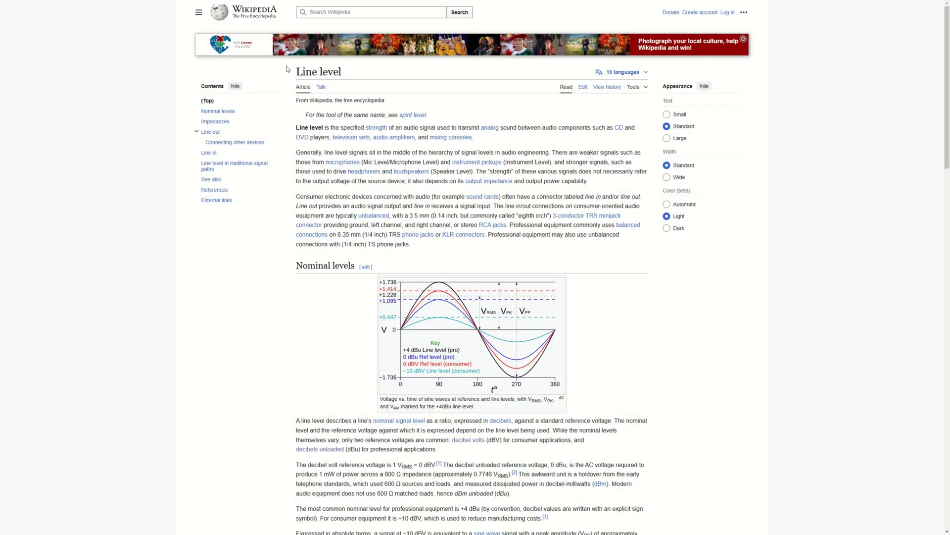
# Scroll to the Nominal levels table and highlight the Professional audio row (+4 dBu, 1.228 V RMS)
pyautogui.scroll(-6, 435, 235)
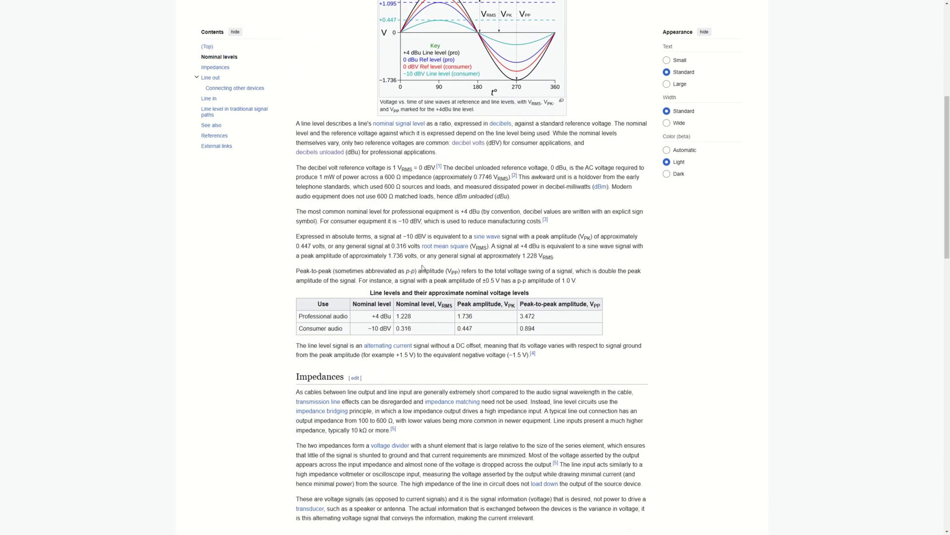
pyautogui.moveTo(298, 319); pyautogui.dragTo(547, 322)
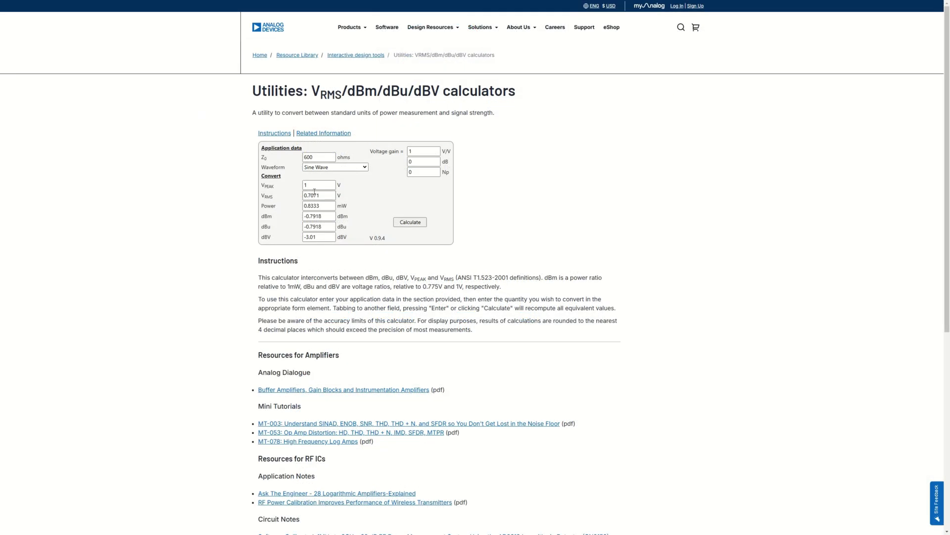
# Calculate from 5 V peak, then convert 4 dBu to get 1.228 V RMS and 1.782 dBV
pyautogui.click(314, 188)
pyautogui.click(406, 223)
pyautogui.moveTo(331, 239); pyautogui.dragTo(300, 229)
pyautogui.write('4')
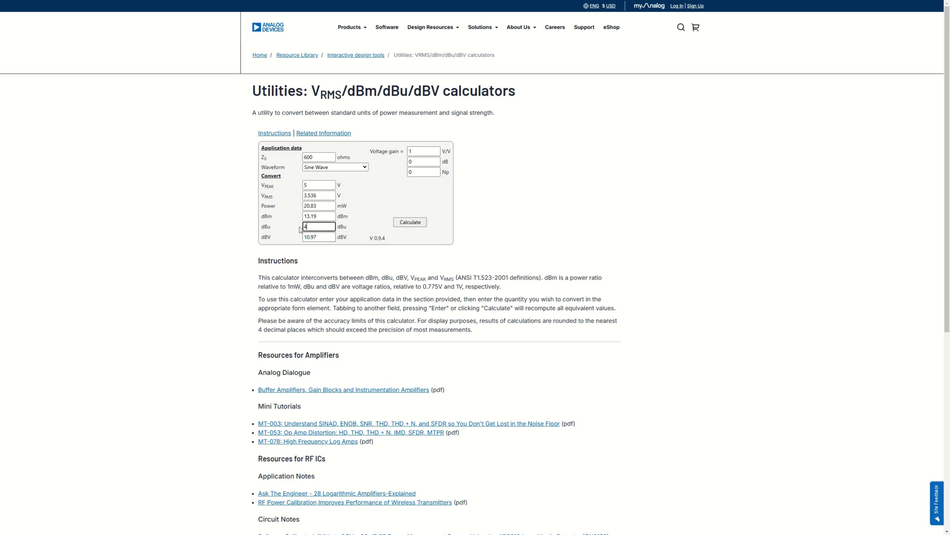
pyautogui.click(418, 223)
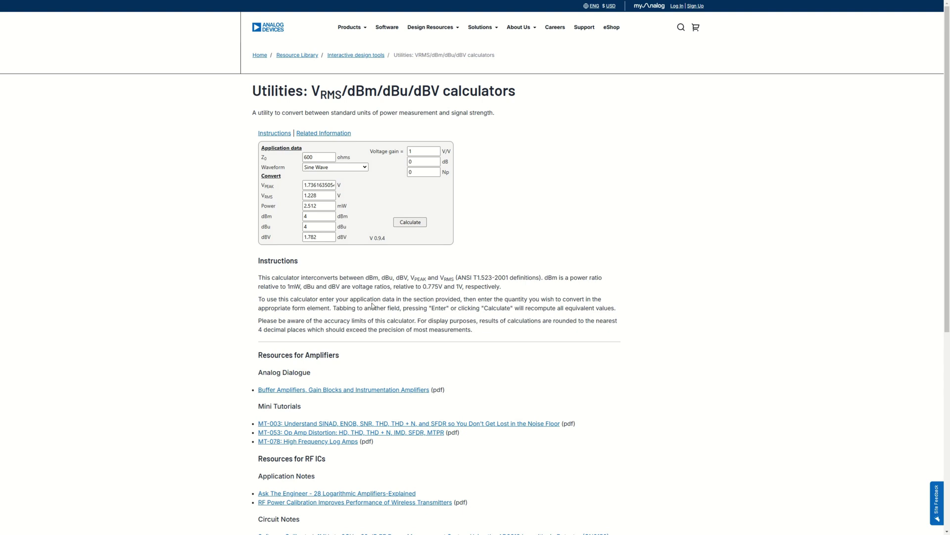
pyautogui.doubleClick(317, 237)
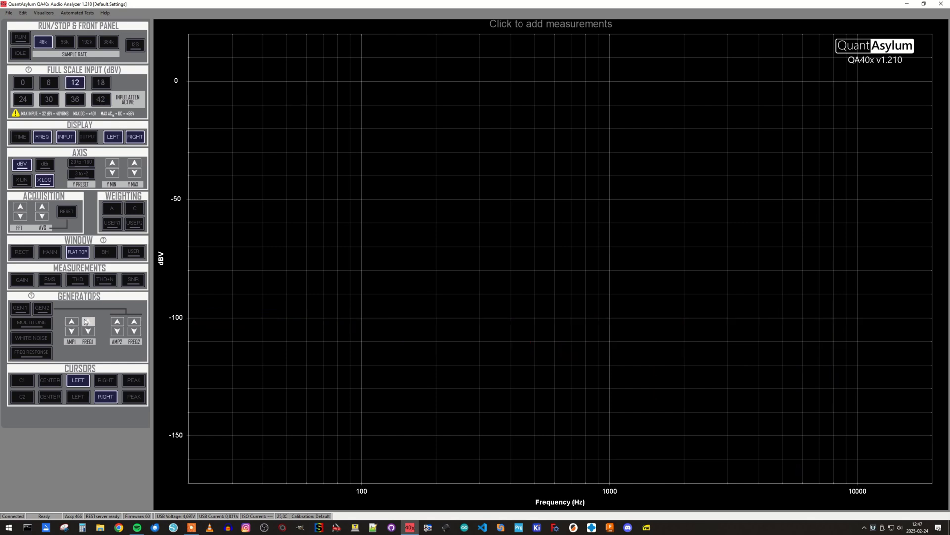
# Switch the generator to the frequency-response chirp and set its amplitude to 11 dBV
pyautogui.click(31, 352)
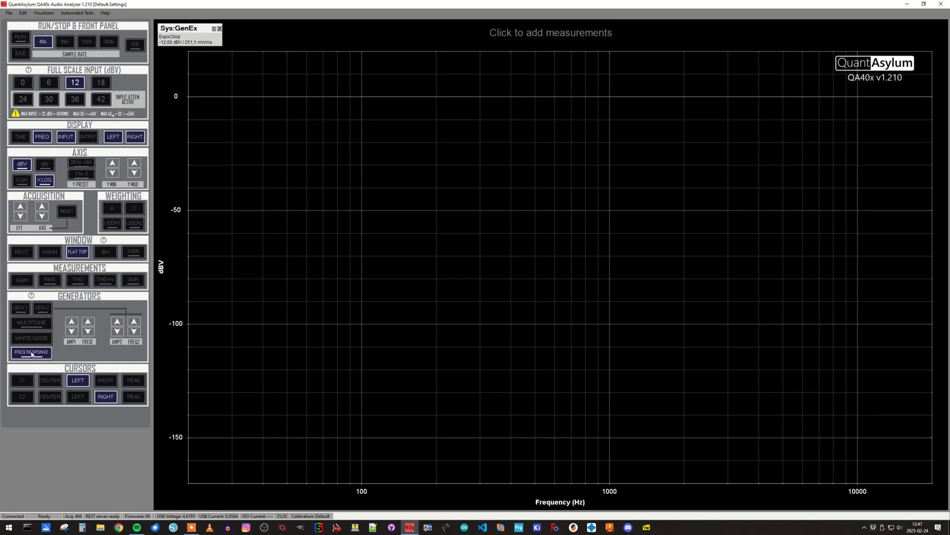
pyautogui.rightClick(35, 355)
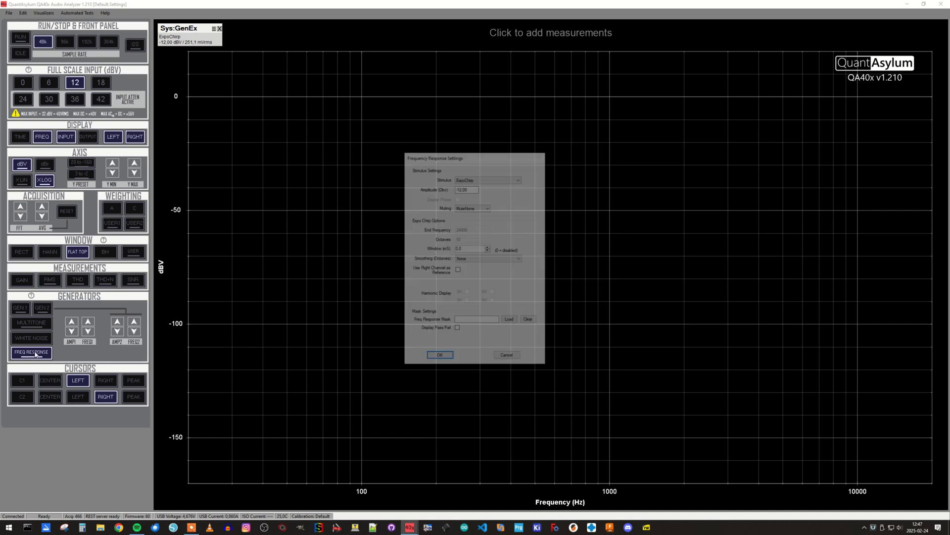
pyautogui.doubleClick(469, 187)
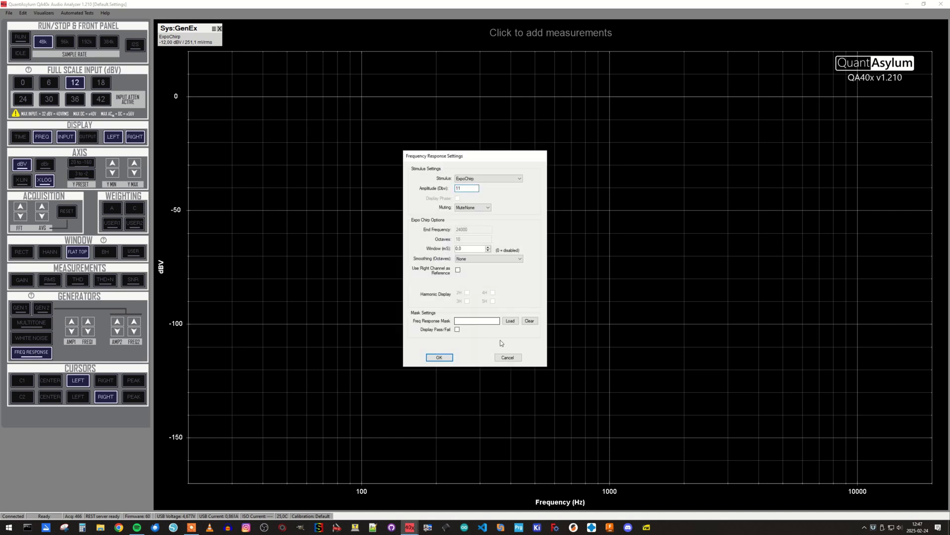
pyautogui.click(445, 357)
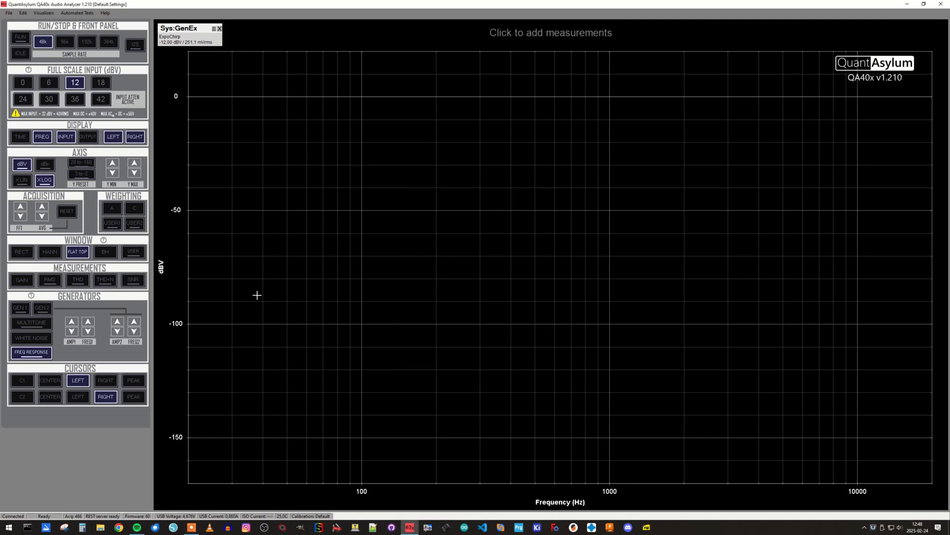
# Raise the Acquisition FFT size by several steps for finer frequency resolution
pyautogui.click(20, 206)
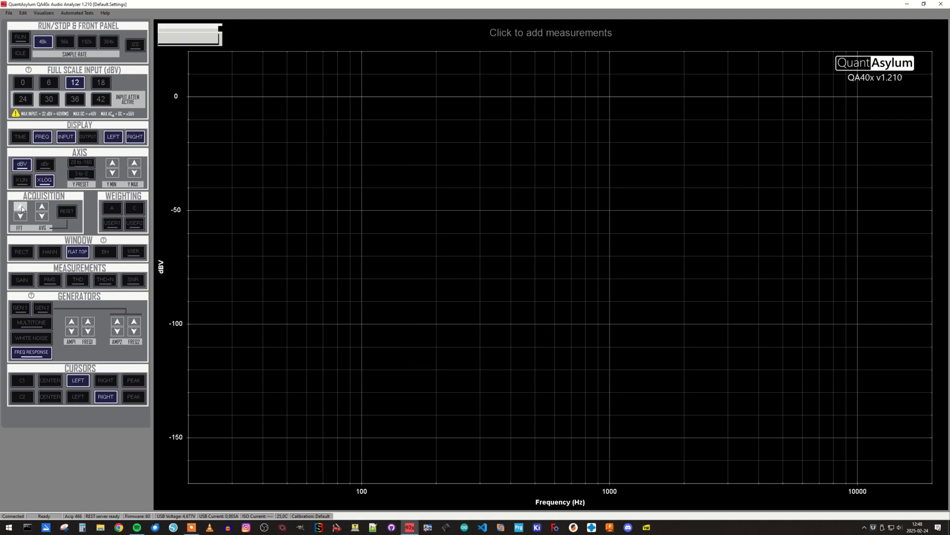
pyautogui.click(20, 206)
pyautogui.click(22, 208)
pyautogui.click(21, 207)
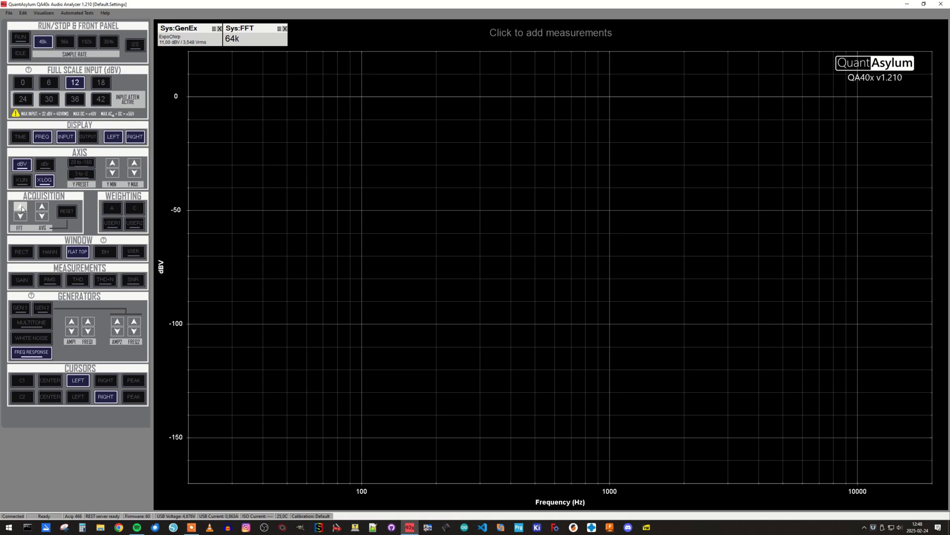
pyautogui.click(21, 207)
# Start the chirp sweep, set the Y range to -2 to 3 dBV, and enable cursors C1 and C2
pyautogui.press('space')
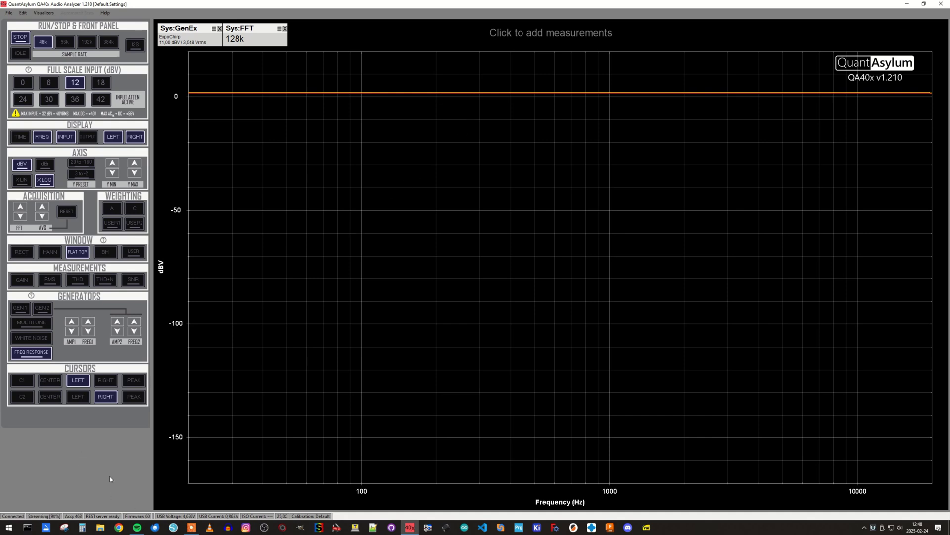
pyautogui.rightClick(81, 173)
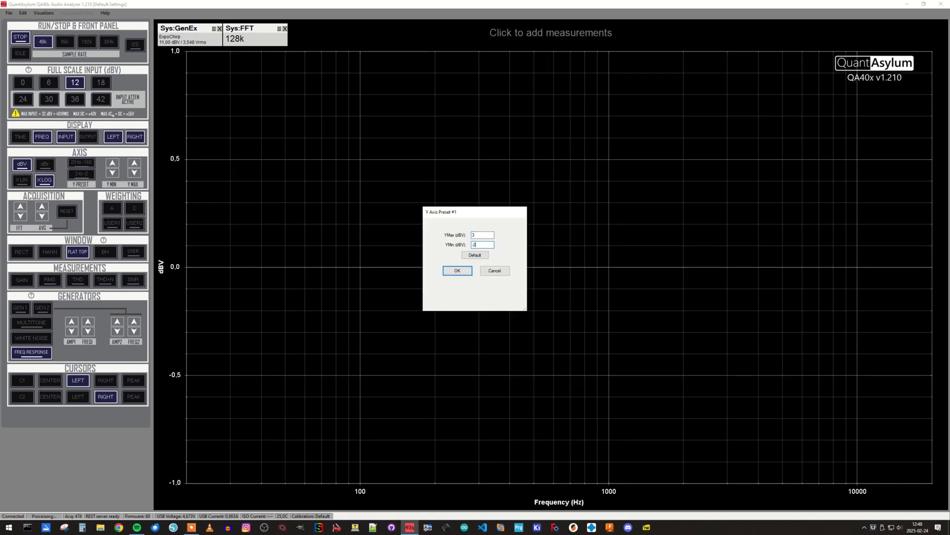
pyautogui.click(456, 270)
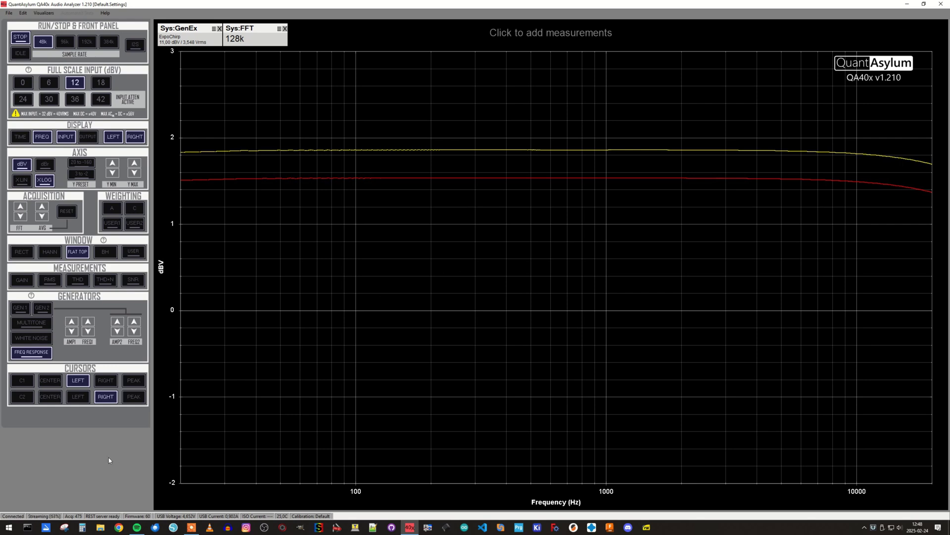
pyautogui.click(22, 380)
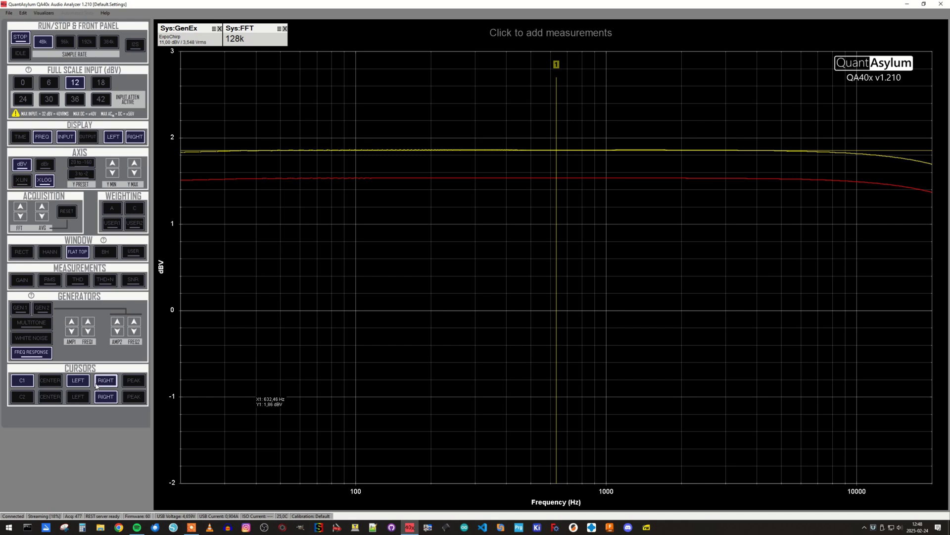
pyautogui.click(22, 397)
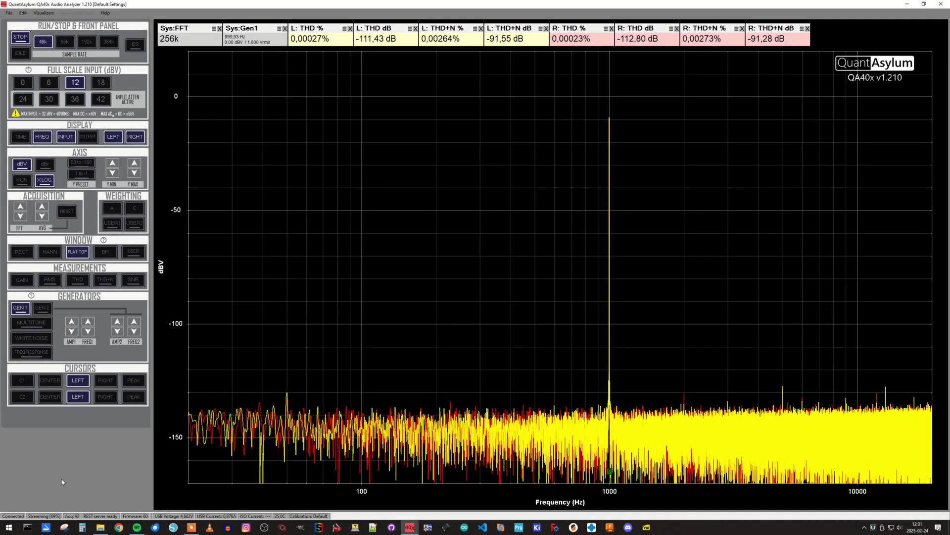
# Set the GEN1 1 kHz sine amplitude to 11 dBV for full-output THD measurement
pyautogui.click(22, 380)
pyautogui.rightClick(20, 308)
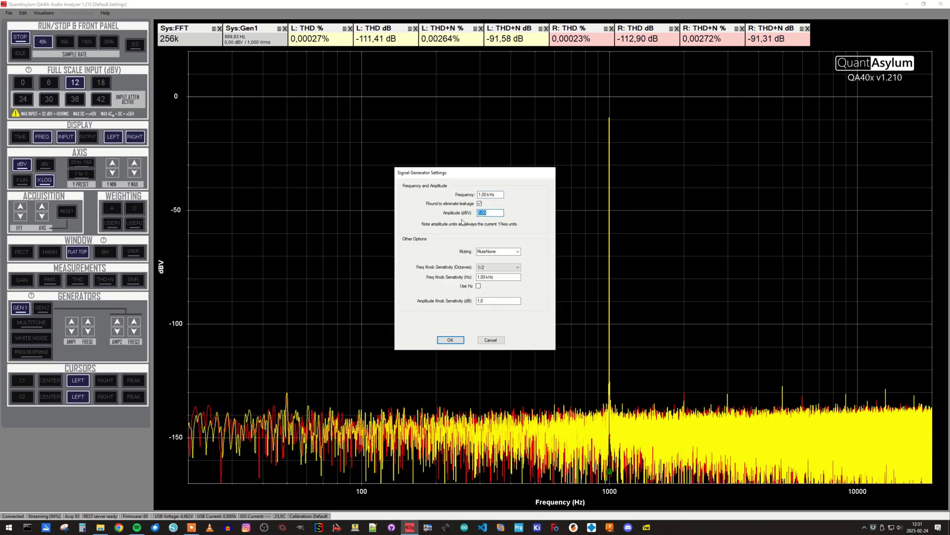
pyautogui.write('11')
pyautogui.click(453, 339)
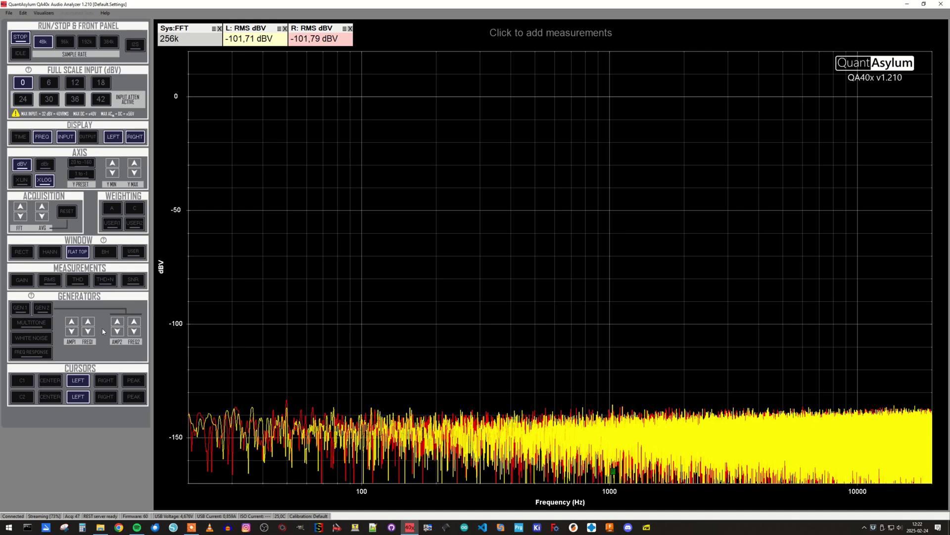
# Apply A-weighting to the tone-free noise spectrum, giving about -103.9 dBV RMS per channel
pyautogui.click(118, 210)
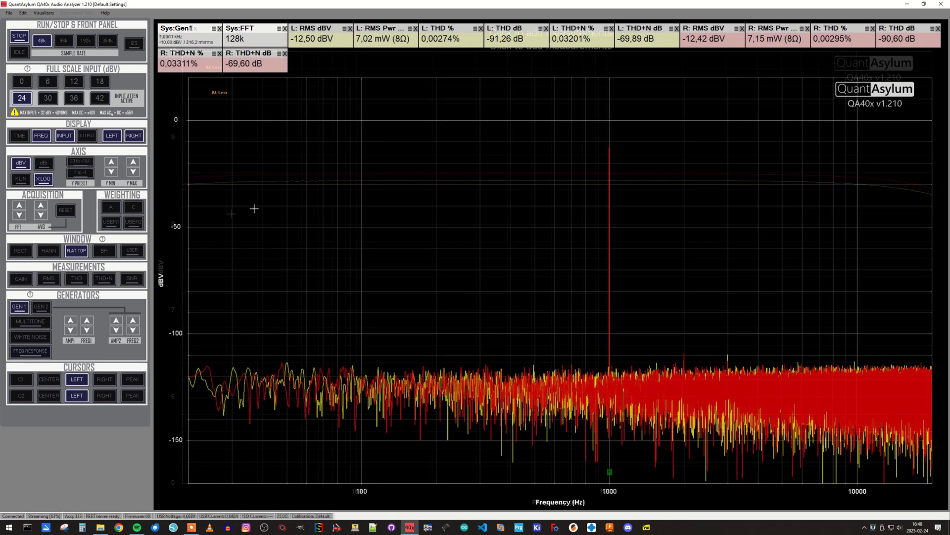
# Set the GEN1 sine amplitude to 11 dBV to drive the headphone output
pyautogui.rightClick(19, 306)
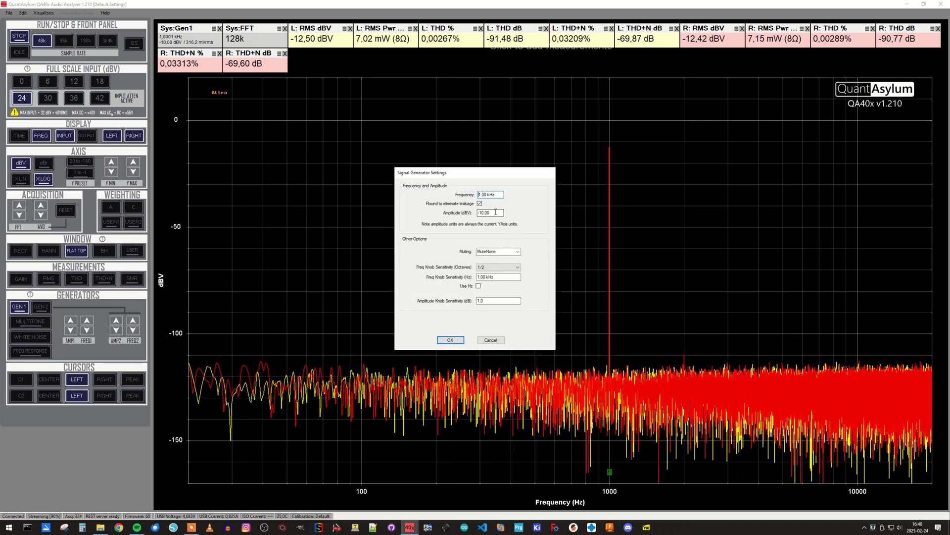
pyautogui.doubleClick(496, 212)
pyautogui.write('11')
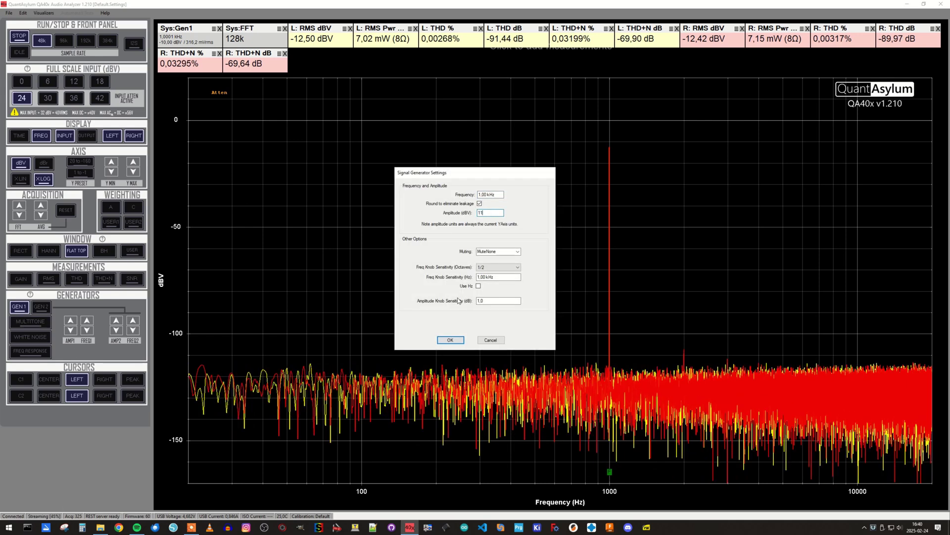
pyautogui.click(450, 339)
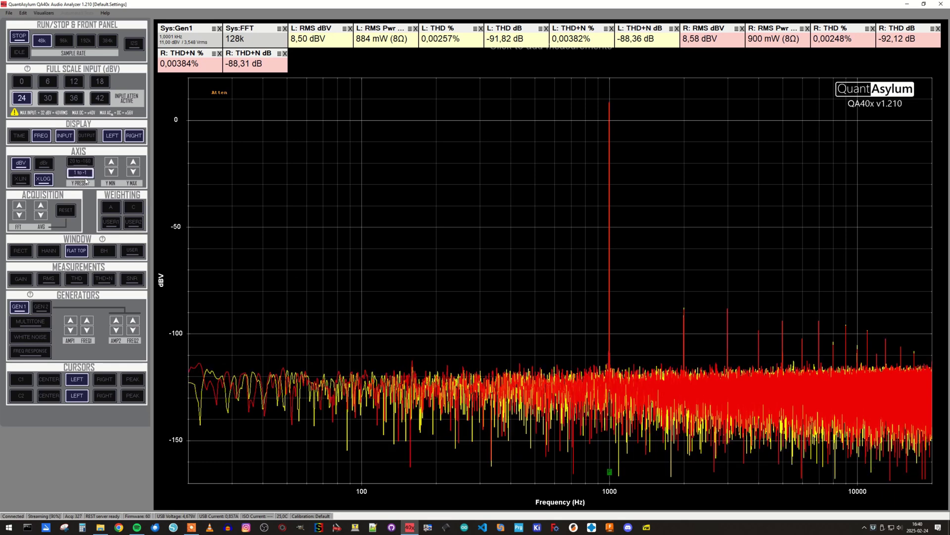
# Change the load impedance for power readings from 8 Ω to 60 Ω
pyautogui.rightClick(24, 166)
pyautogui.doubleClick(476, 285)
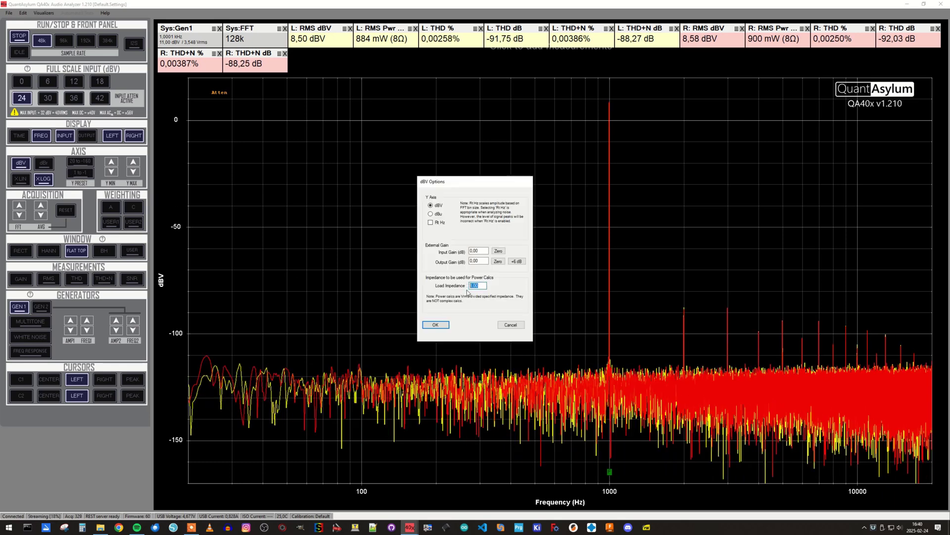
pyautogui.write('60')
pyautogui.click(438, 324)
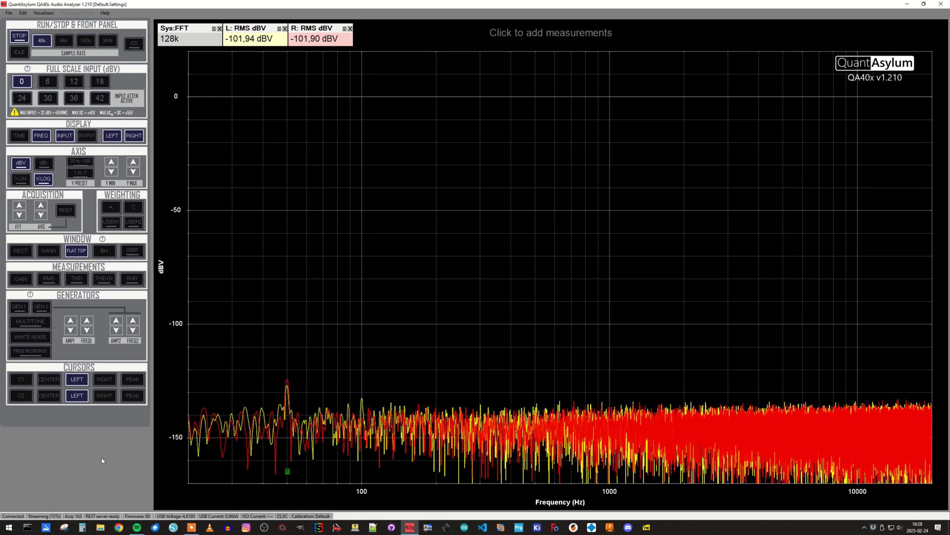
# Apply A-weighting so the headphone output's noise floor reads about -104 dBV RMS per channel
pyautogui.click(111, 208)
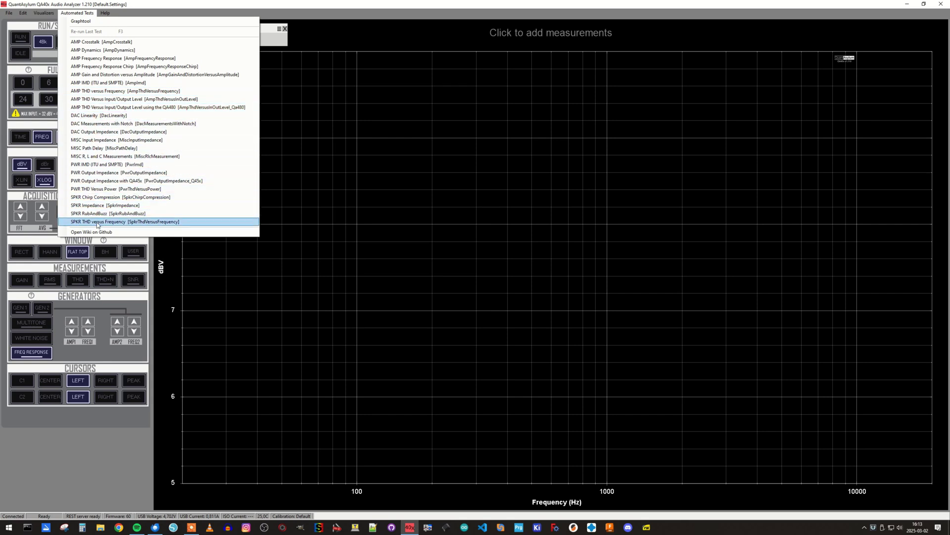
# Open and close the Automated Tests Graphtool window, then list the visualizers, Filter Explorer through Wow And Flutter
pyautogui.click(91, 20)
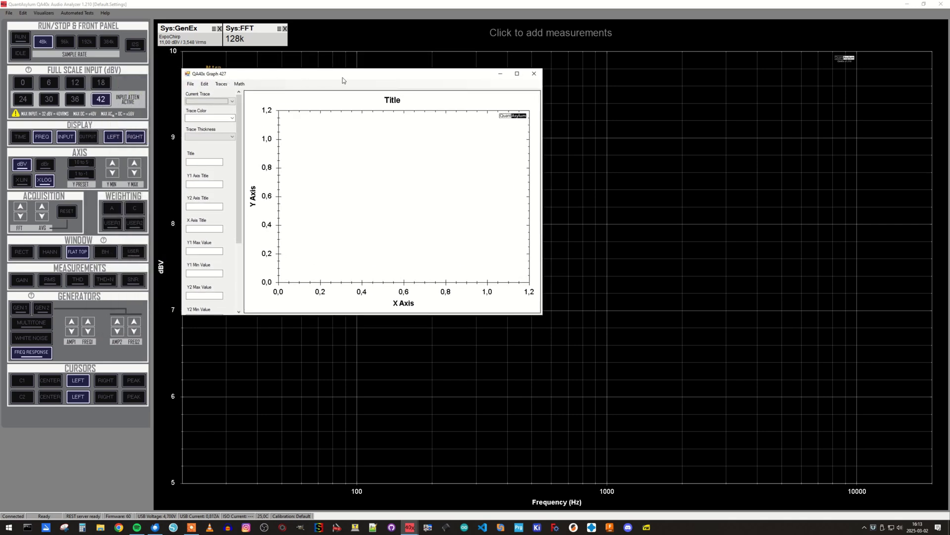
pyautogui.click(534, 73)
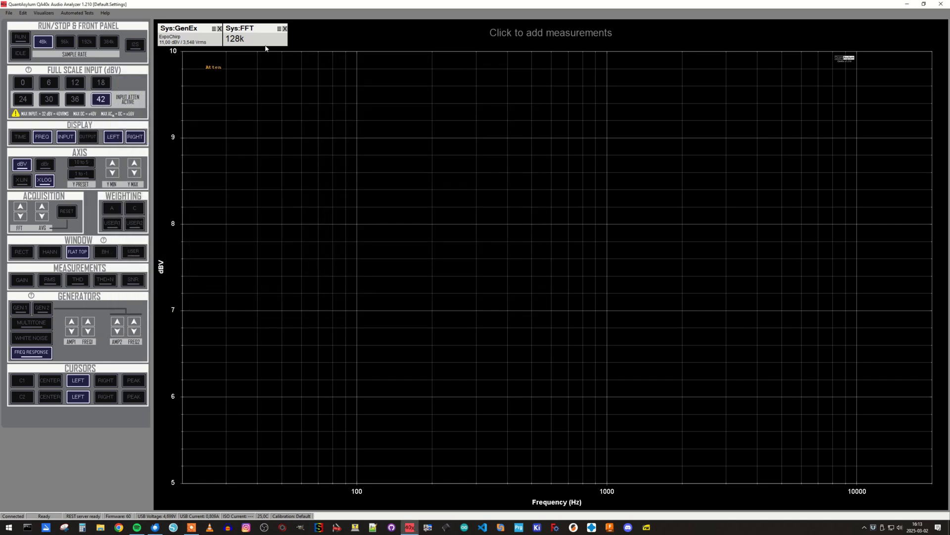
pyautogui.click(44, 13)
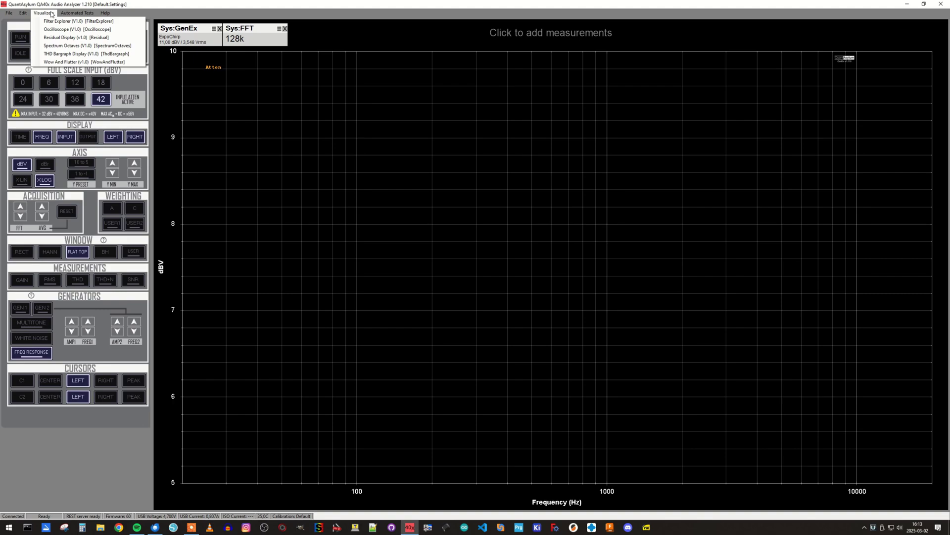